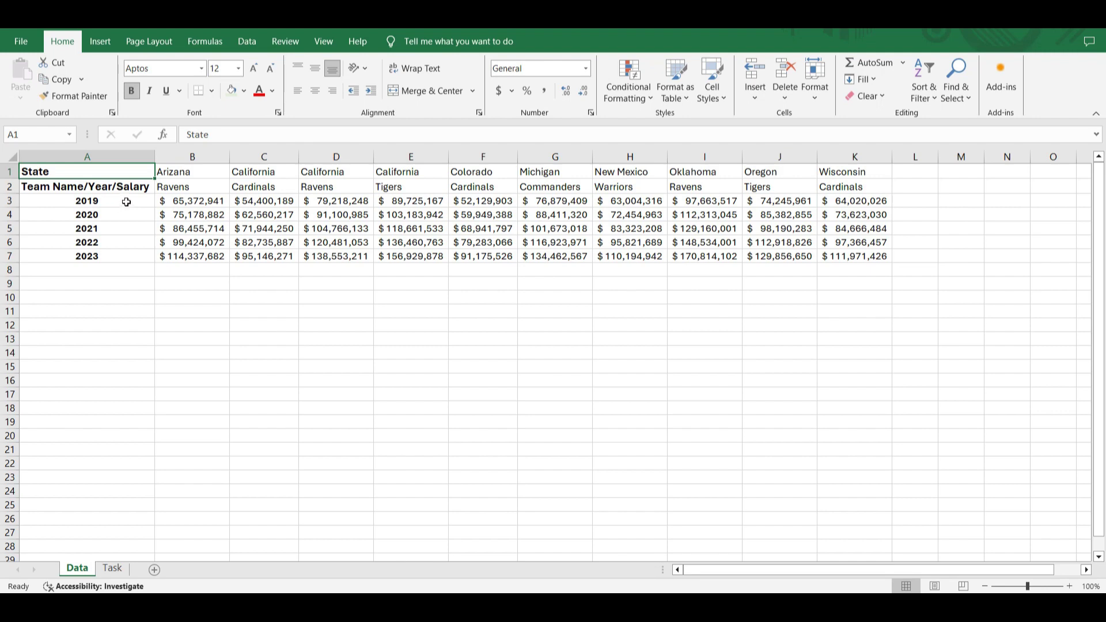
# Review the state, team, year and salary ranges on the Data sheet, and the headers and empty salary cells on the Task sheet.
pyautogui.moveTo(175, 172); pyautogui.dragTo(867, 178)
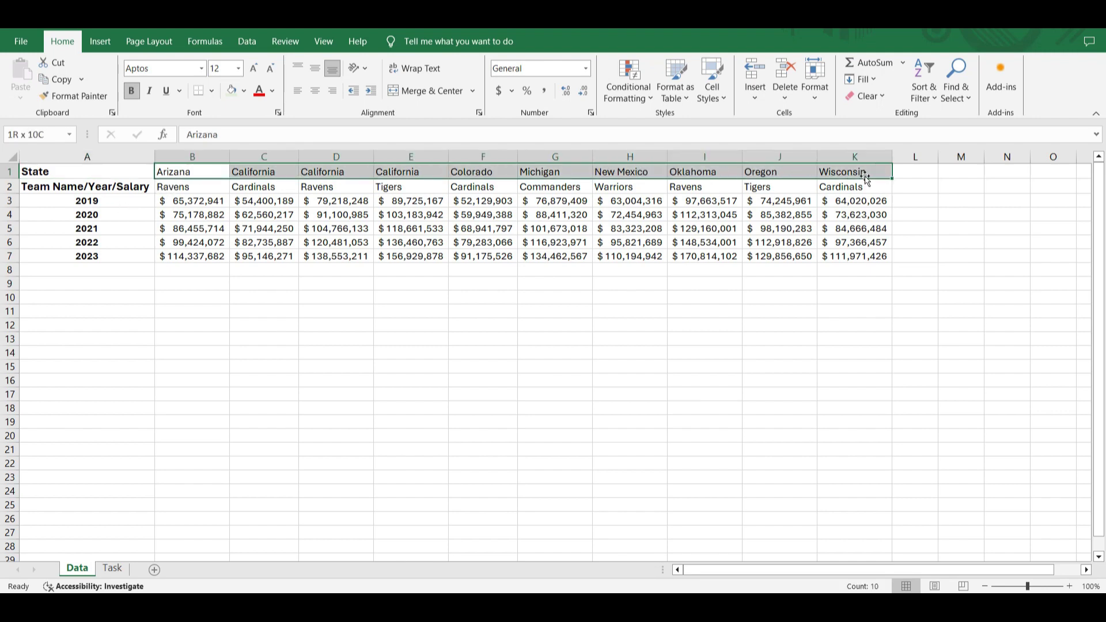
pyautogui.moveTo(176, 186); pyautogui.dragTo(858, 188)
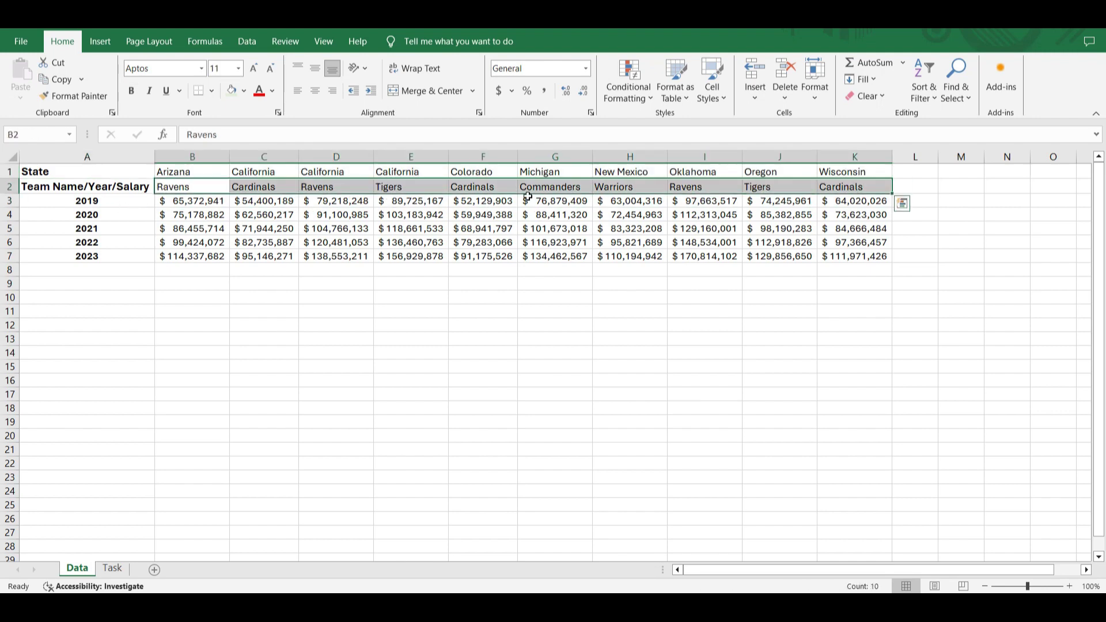
pyautogui.moveTo(115, 202); pyautogui.dragTo(109, 256)
pyautogui.moveTo(213, 200); pyautogui.dragTo(855, 257)
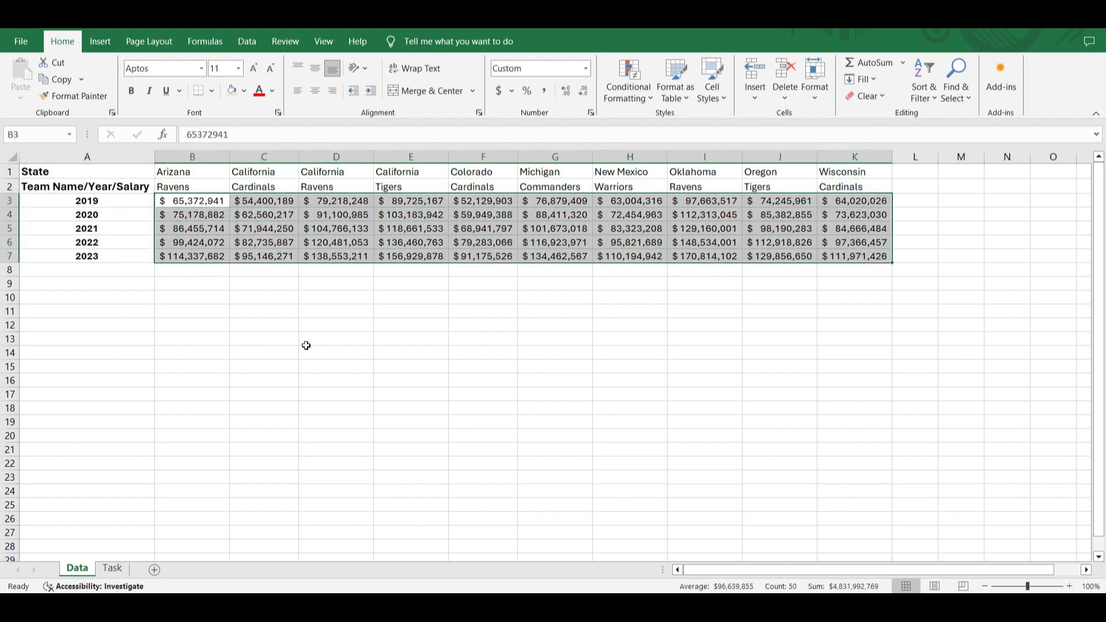
pyautogui.click(113, 569)
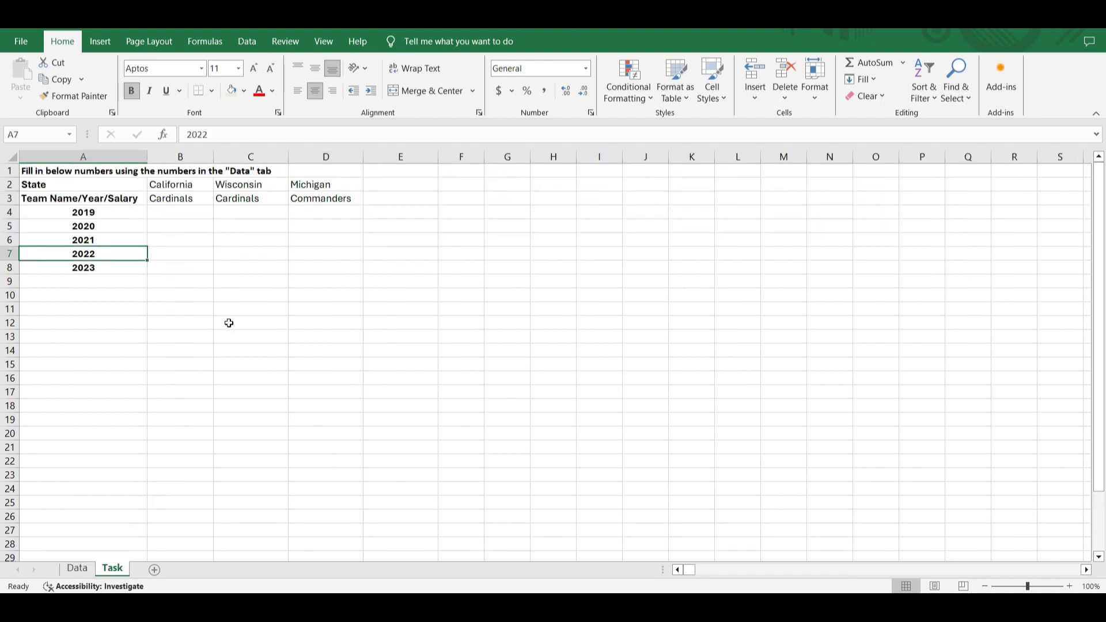
pyautogui.moveTo(187, 216); pyautogui.dragTo(330, 270)
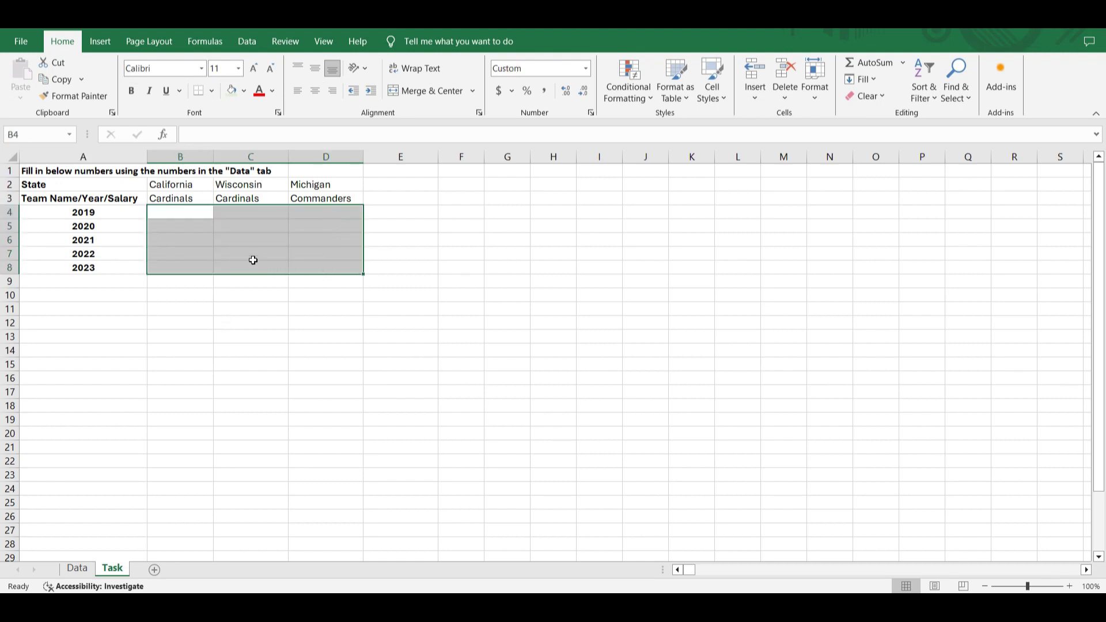
pyautogui.moveTo(177, 185); pyautogui.dragTo(243, 204)
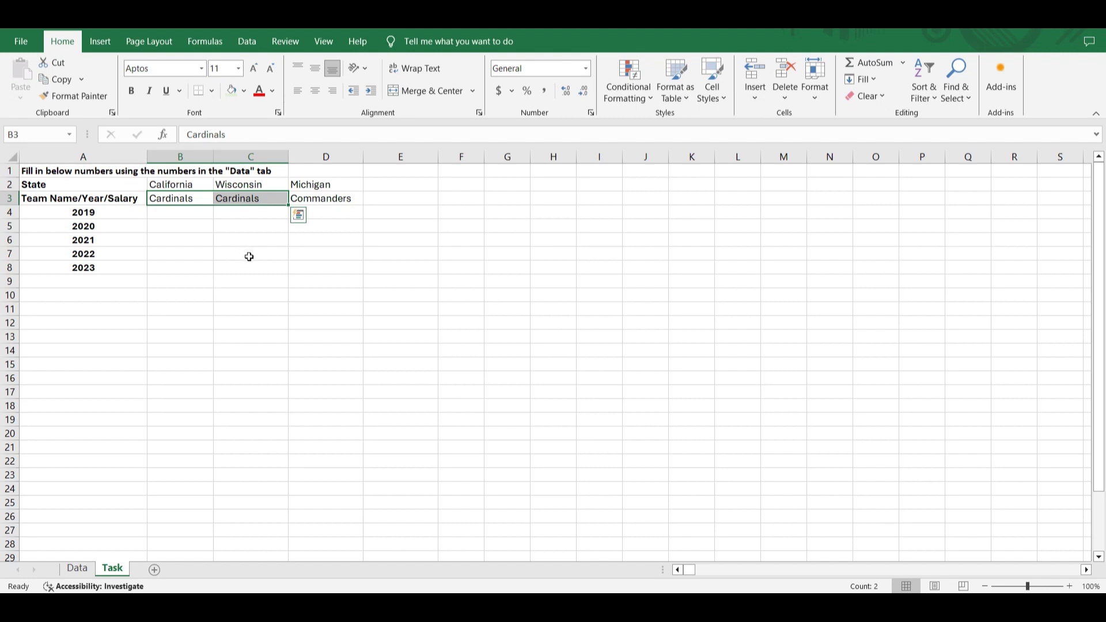
# Start an INDEX formula in Task cell B4 with the absolute salary range Data!$B$3:$K$7 as its array.
pyautogui.click(186, 214)
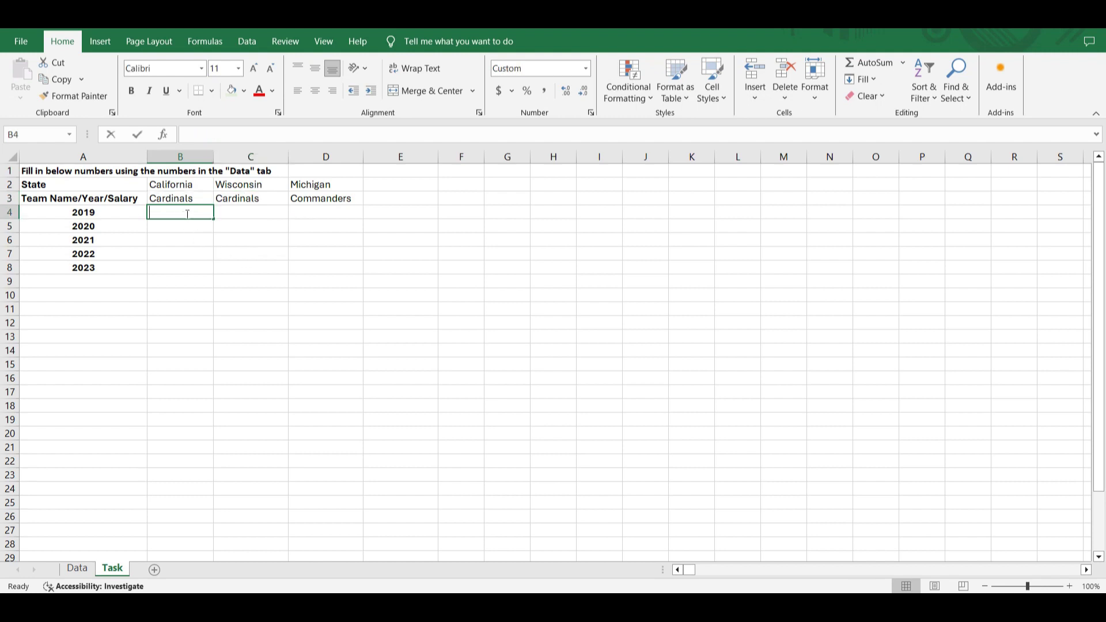
pyautogui.write('=index')
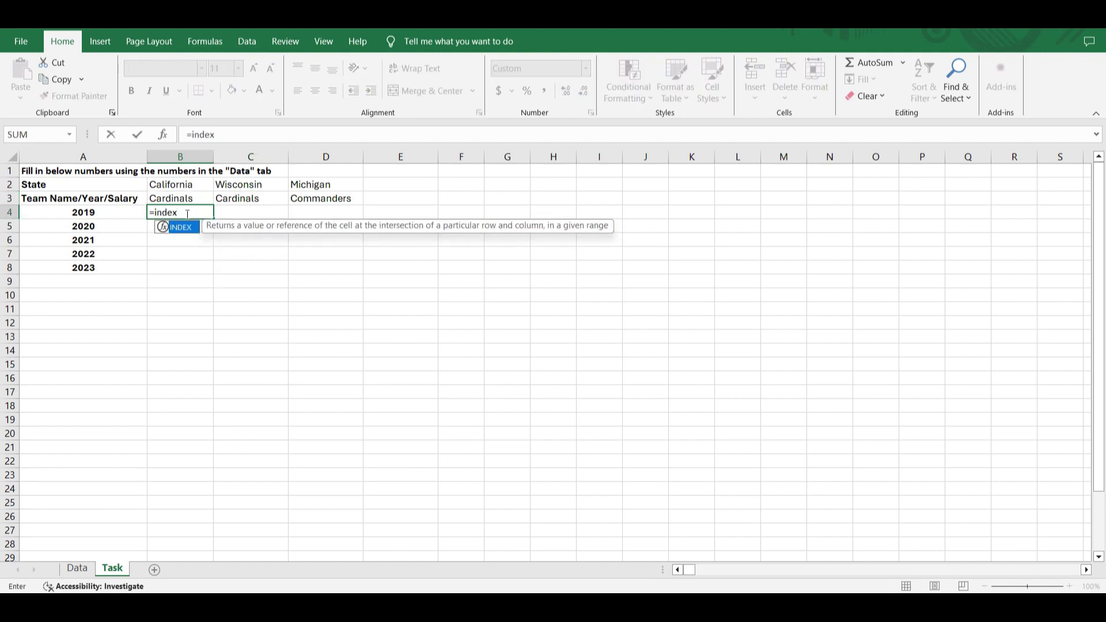
pyautogui.press('Tab')
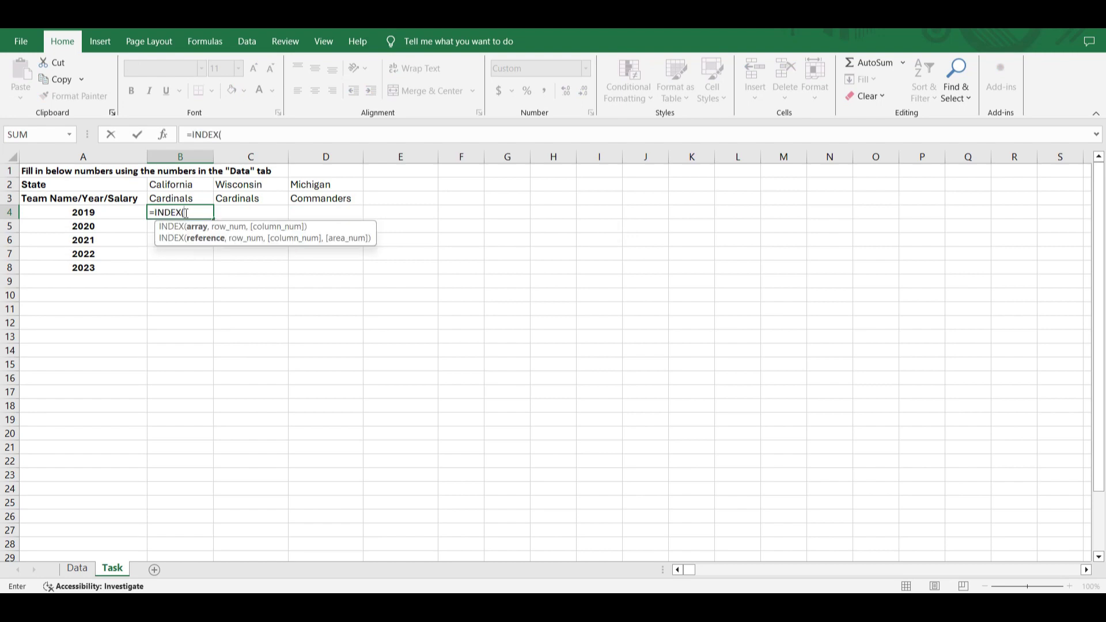
pyautogui.click(77, 569)
pyautogui.moveTo(197, 202); pyautogui.dragTo(853, 254)
pyautogui.press('F4')
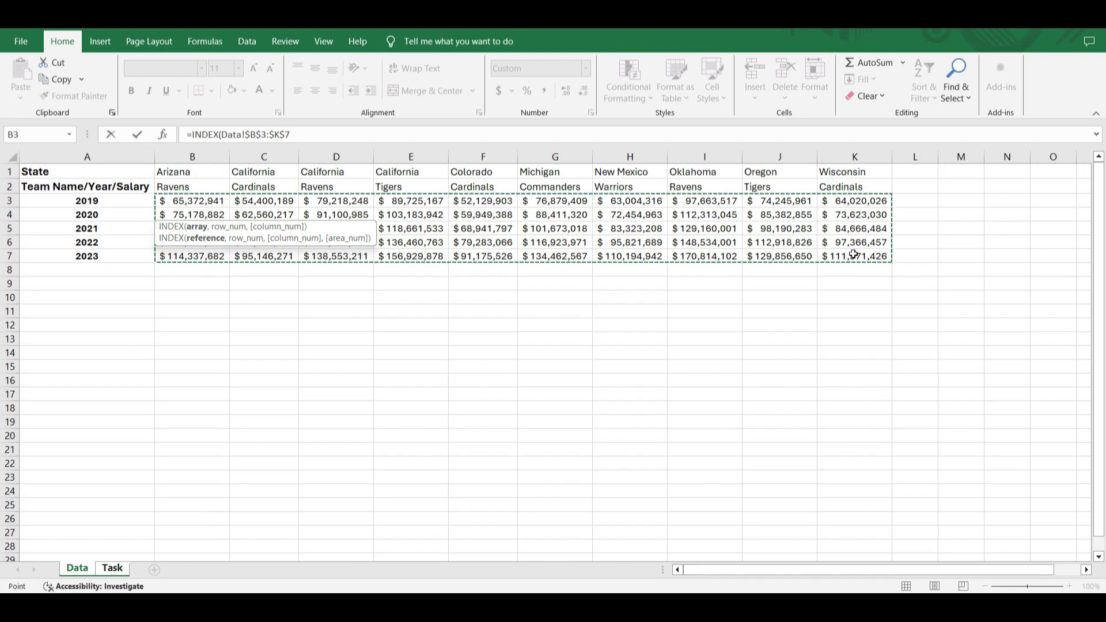
pyautogui.write(',')
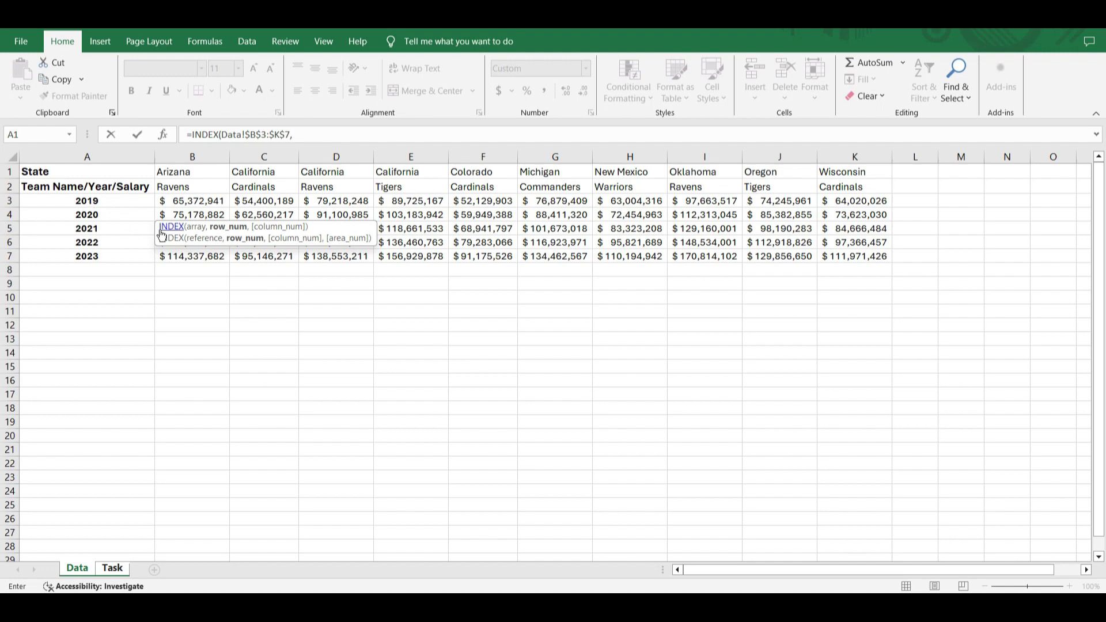
# Add a MATCH function as the row number, with the year cell Task!$A4 as lookup value and only its column locked.
pyautogui.write('match')
pyautogui.press('Tab')
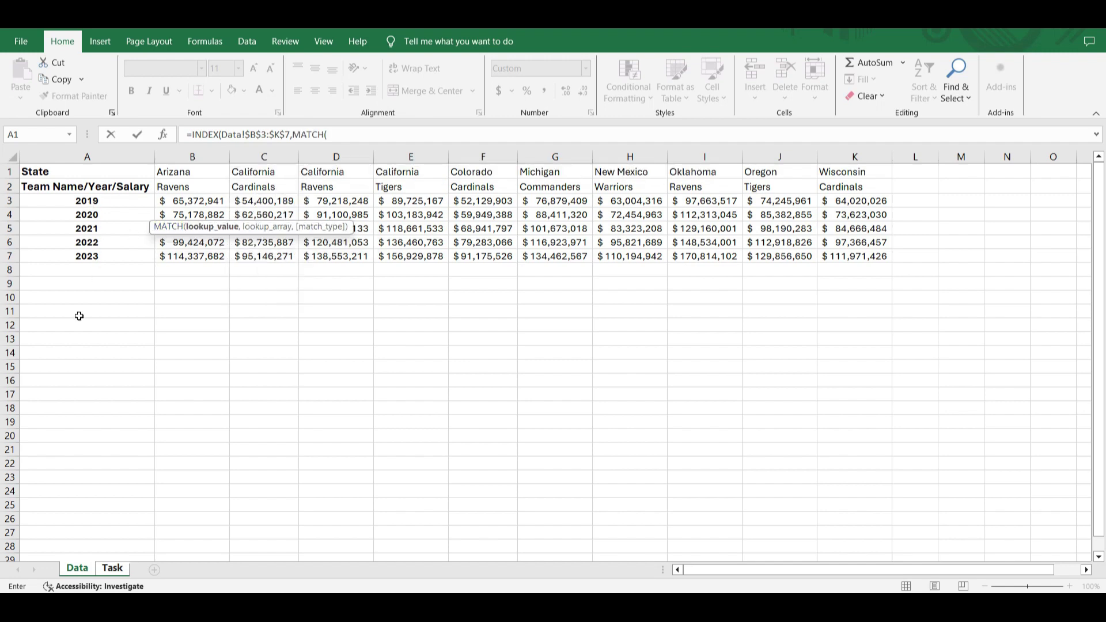
pyautogui.click(117, 570)
pyautogui.click(98, 213)
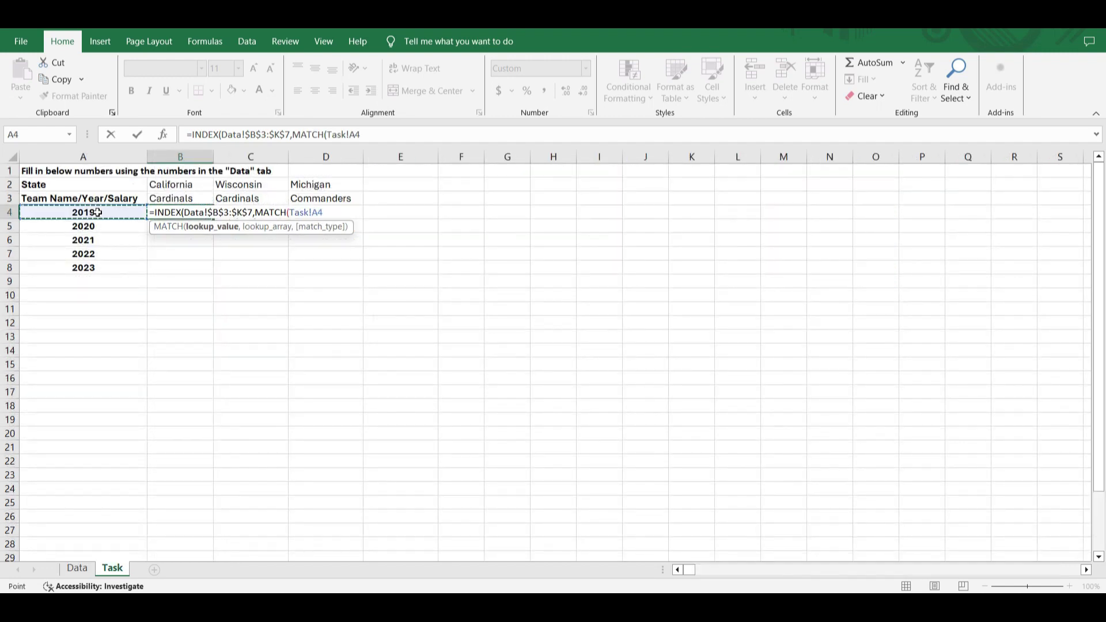
pyautogui.press('F4')
pyautogui.press('F4')
pyautogui.press('F4')
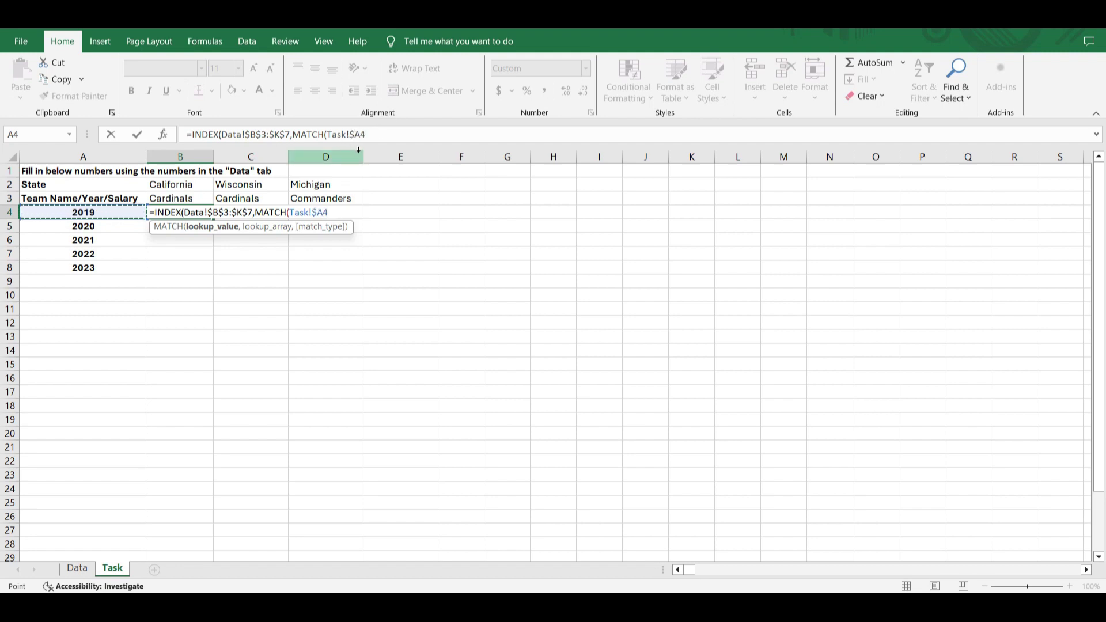
pyautogui.write(',')
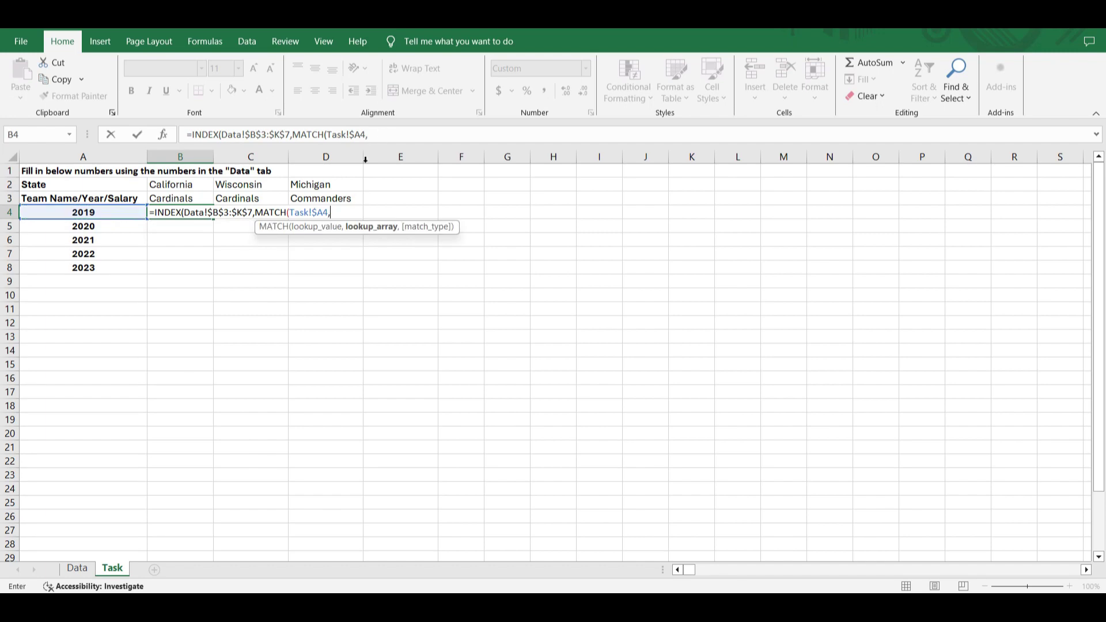
# Complete the row MATCH with the absolute year range Data!$A$3:$A$7 as lookup array and match type 0.
pyautogui.click(78, 569)
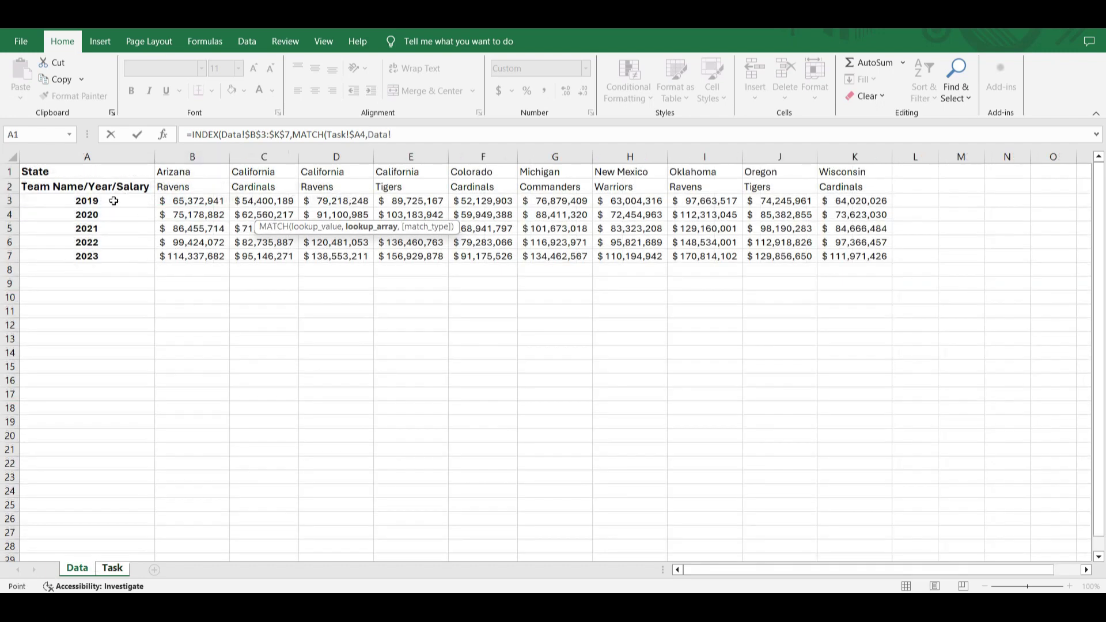
pyautogui.moveTo(113, 200); pyautogui.dragTo(102, 260)
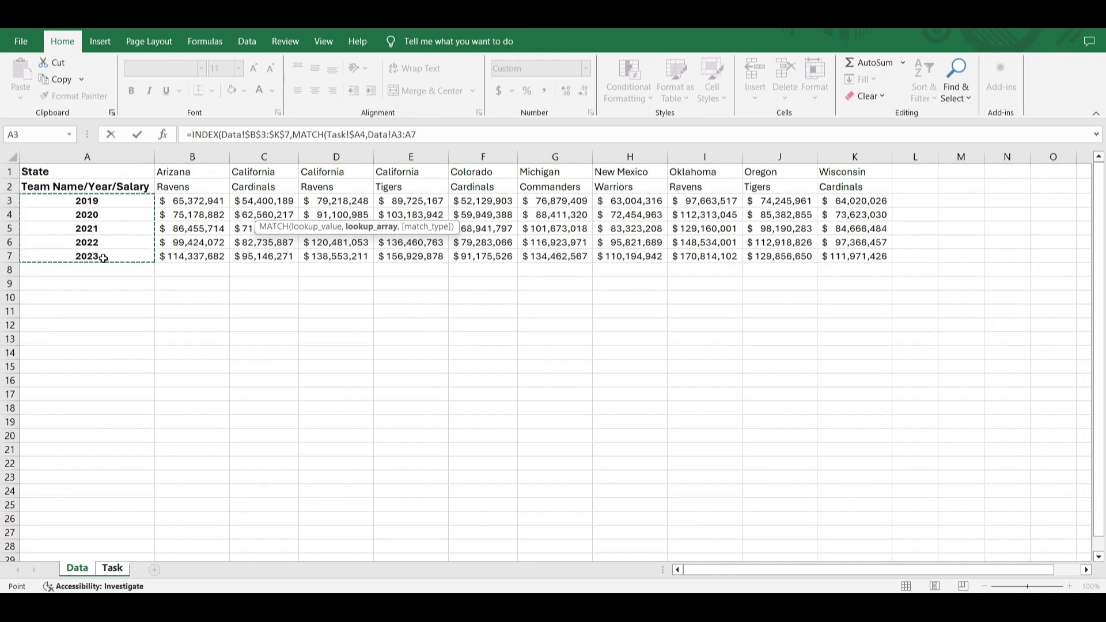
pyautogui.press('F4')
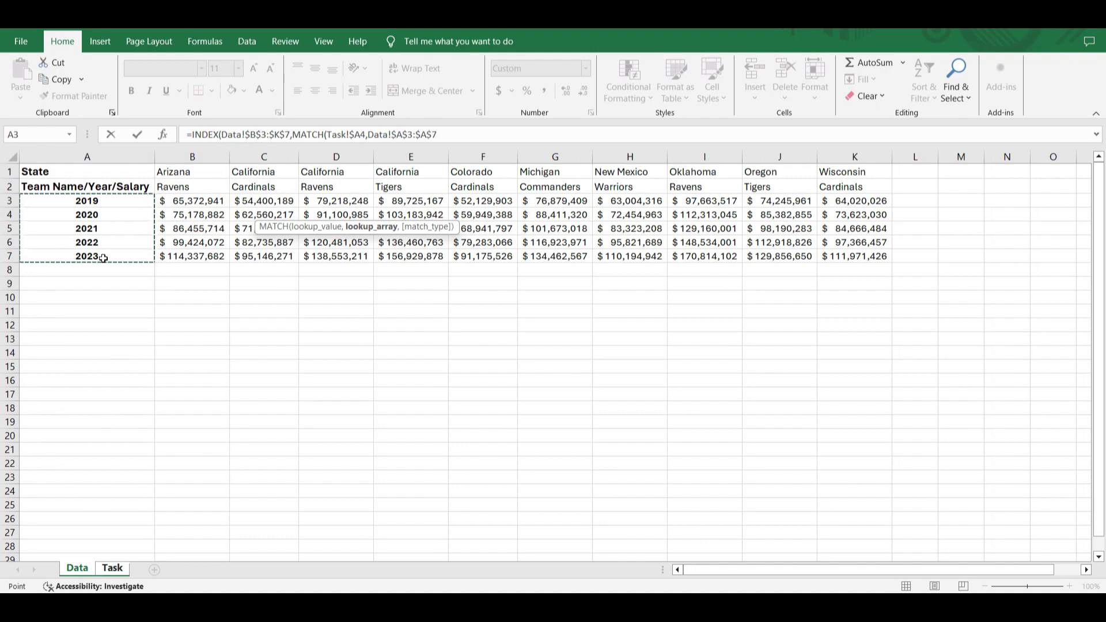
pyautogui.write(',')
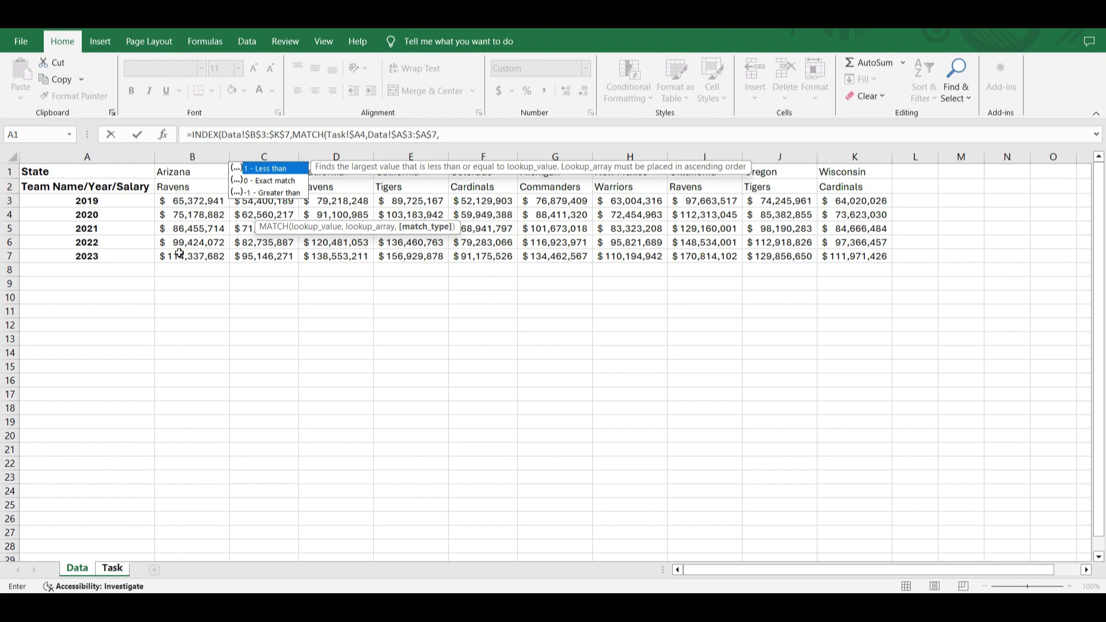
pyautogui.write('0)')
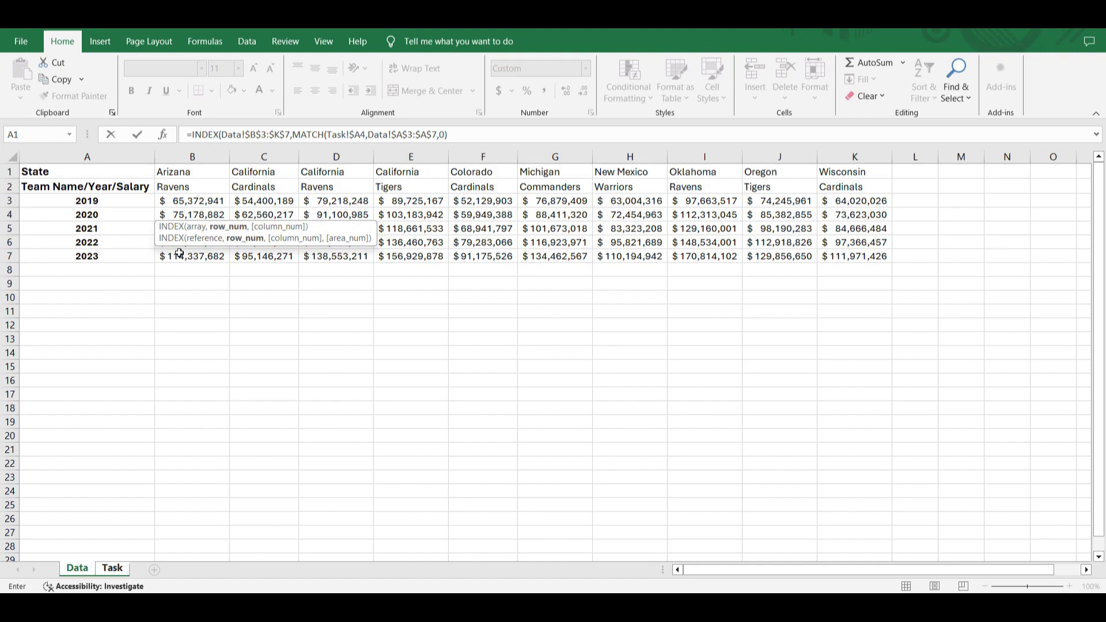
pyautogui.write(',')
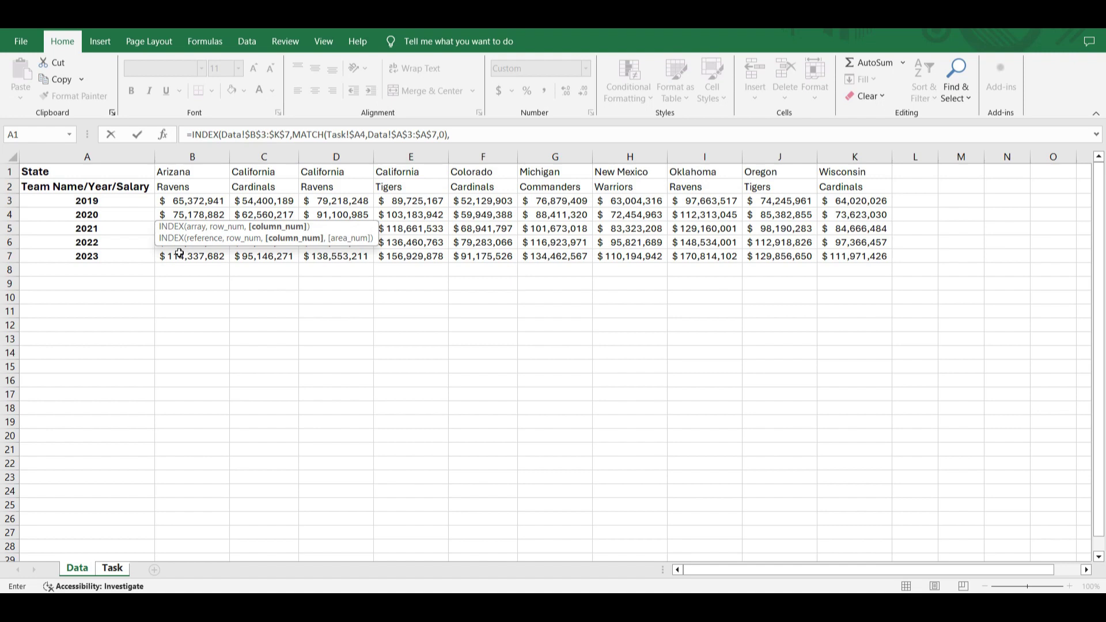
# Add a second MATCH as the column number, with the row-locked state and team cells joined as lookup value Task!B$2&Task!B$3.
pyautogui.write('MATCH(')
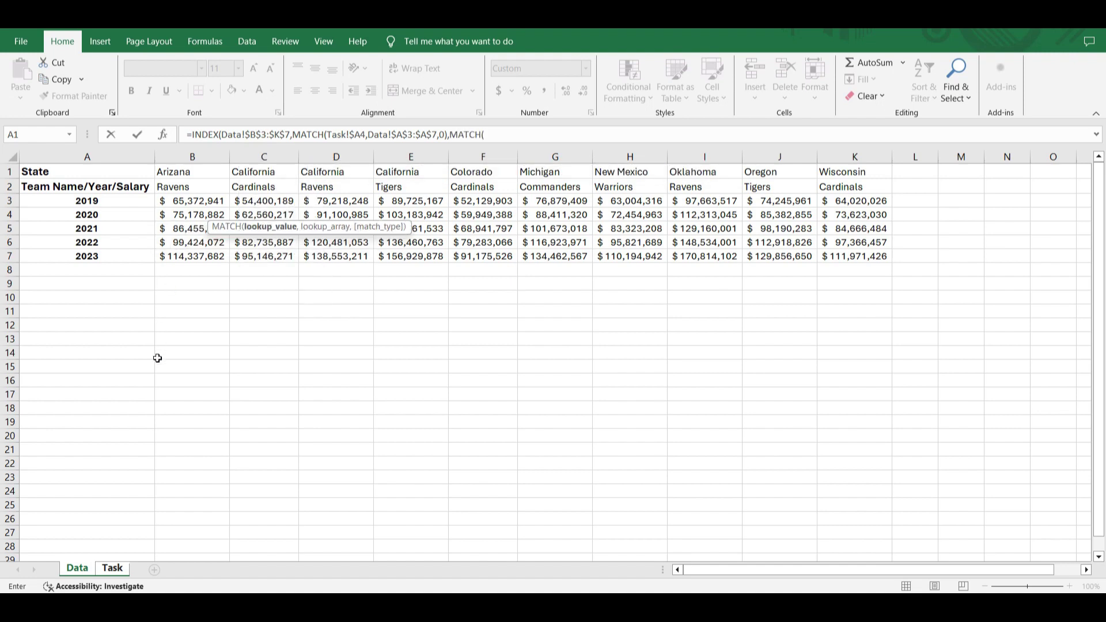
pyautogui.click(113, 568)
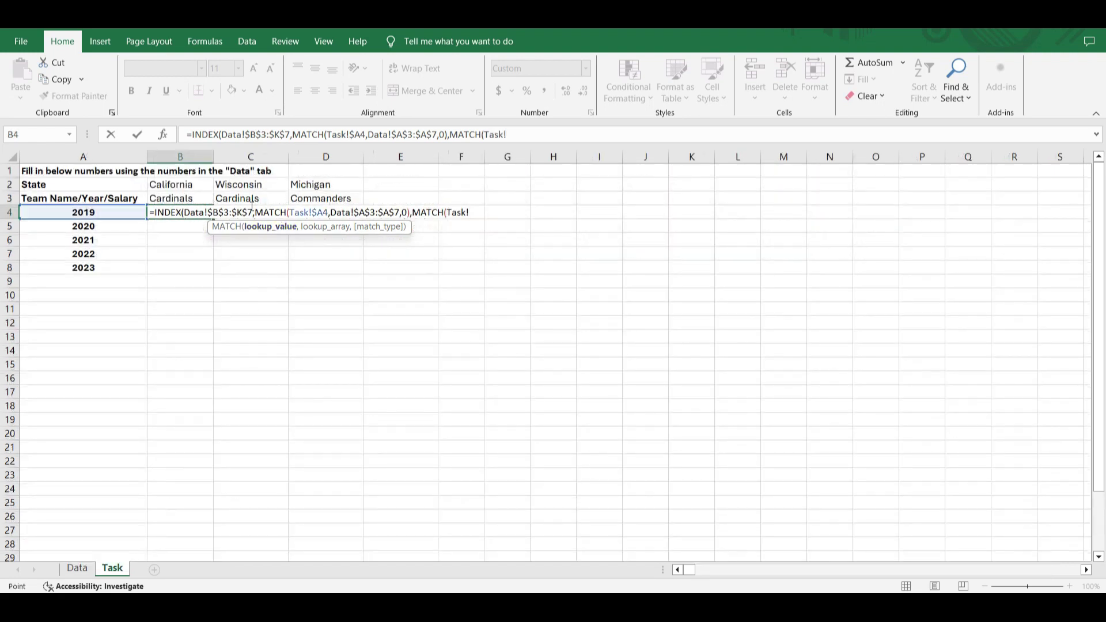
pyautogui.click(174, 186)
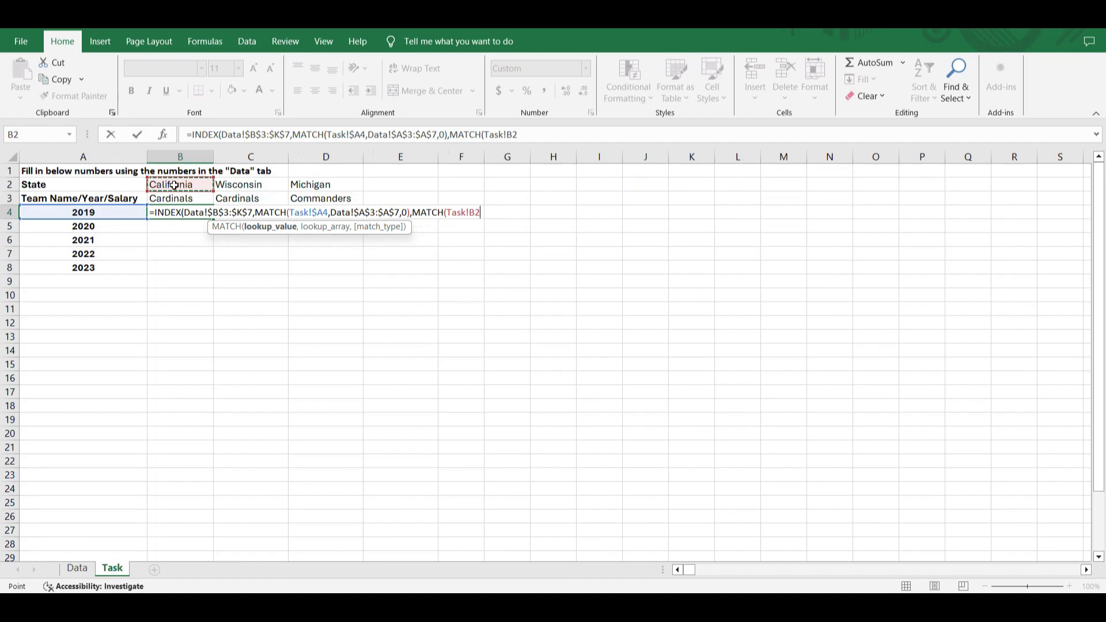
pyautogui.press('F4')
pyautogui.press('F4')
pyautogui.write('&')
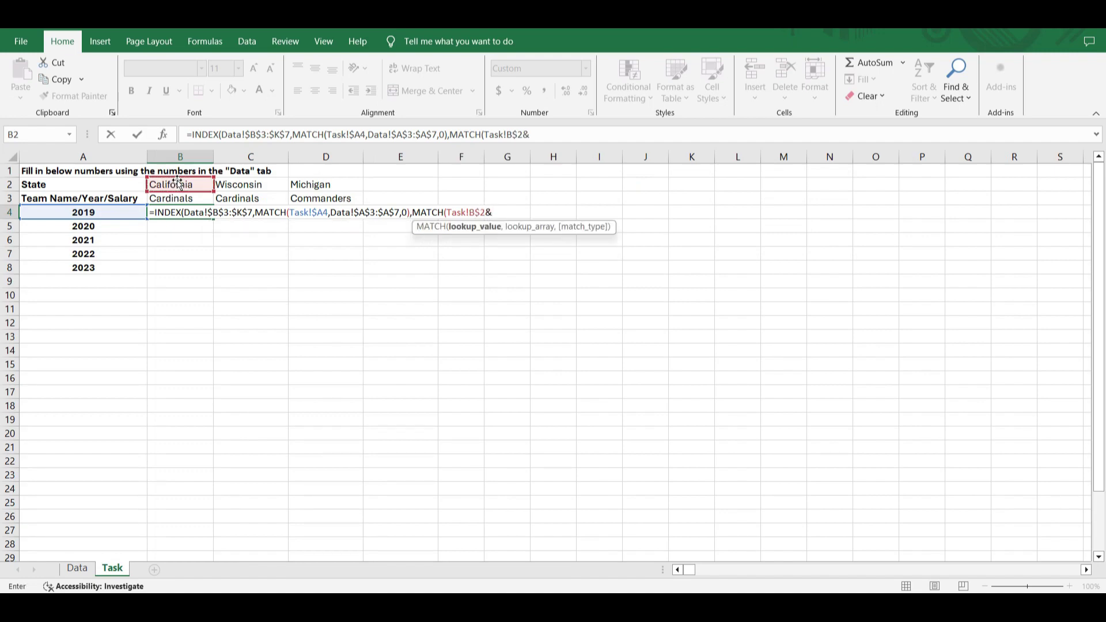
pyautogui.click(182, 199)
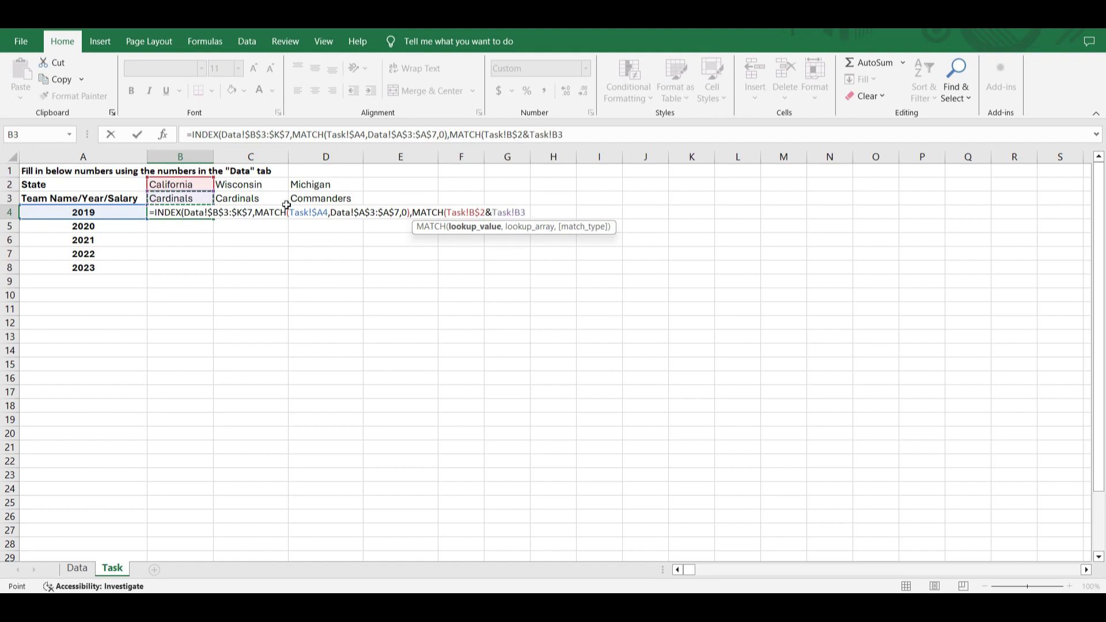
pyautogui.press('F4')
pyautogui.press('F4')
pyautogui.write(',')
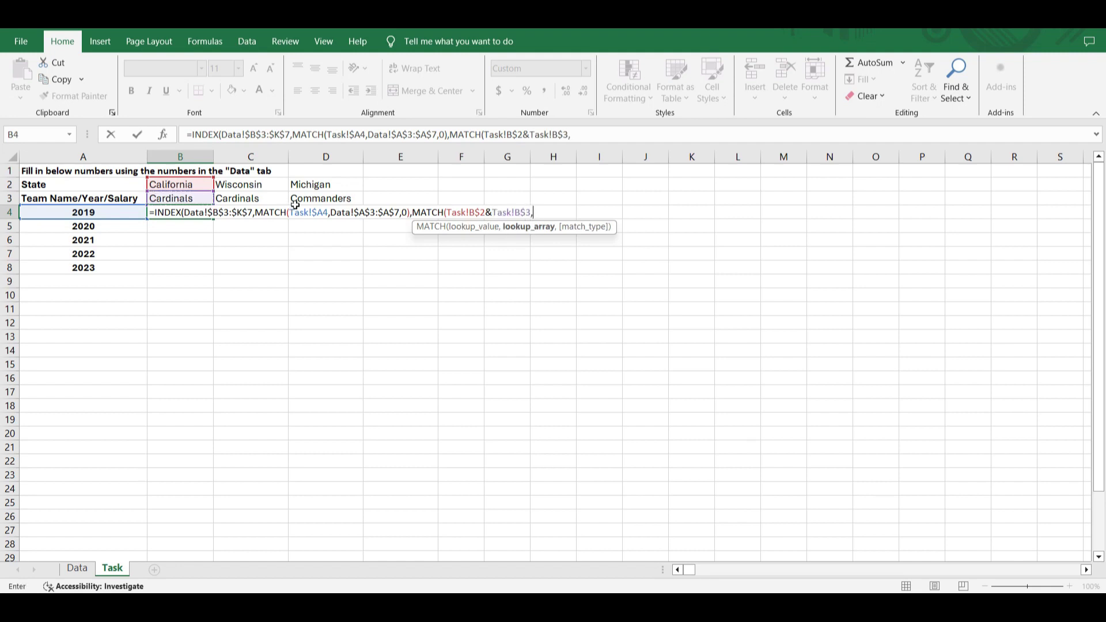
# Complete the column MATCH with lookup array Data!$B$1:$K$1&Data!$B$2:$K$2 and match type 0, and enter it all as an array formula.
pyautogui.click(85, 569)
pyautogui.moveTo(189, 173); pyautogui.dragTo(852, 173)
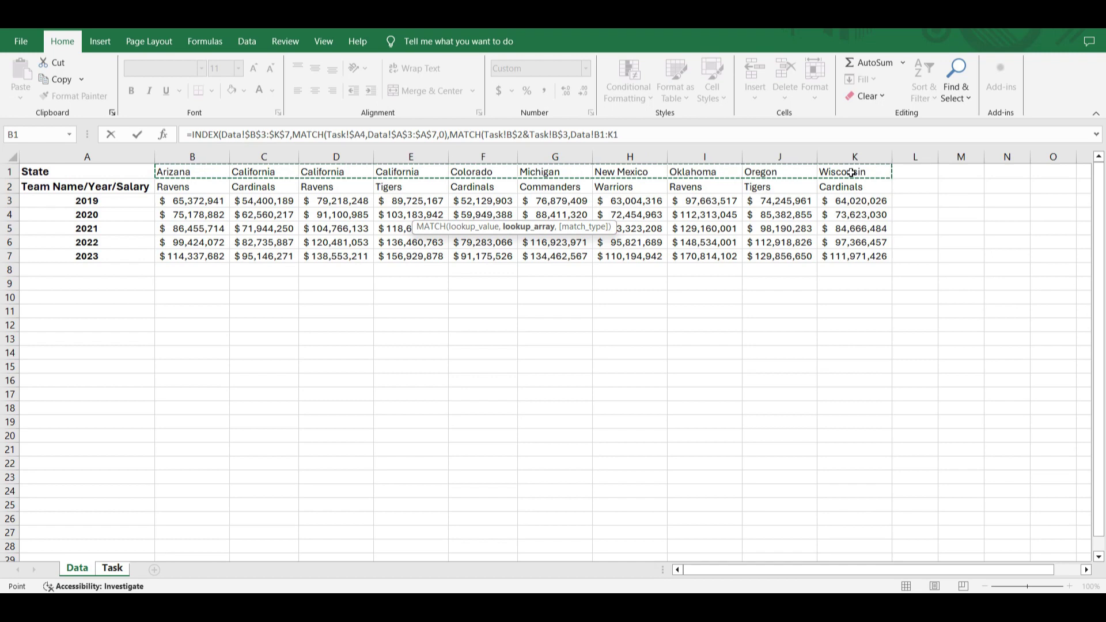
pyautogui.press('F4')
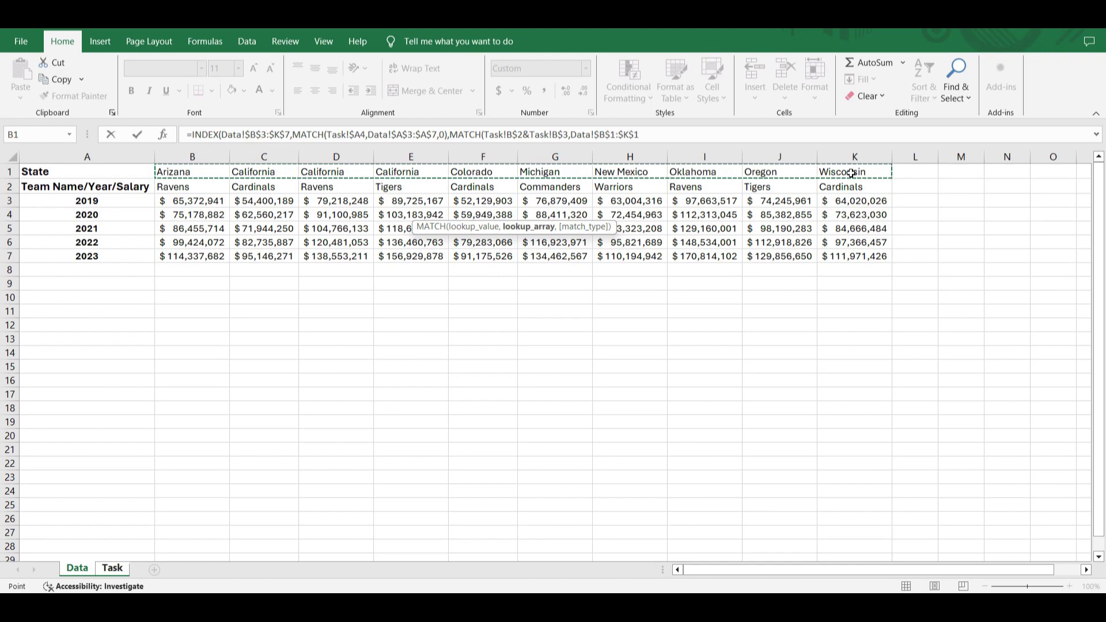
pyautogui.write('&')
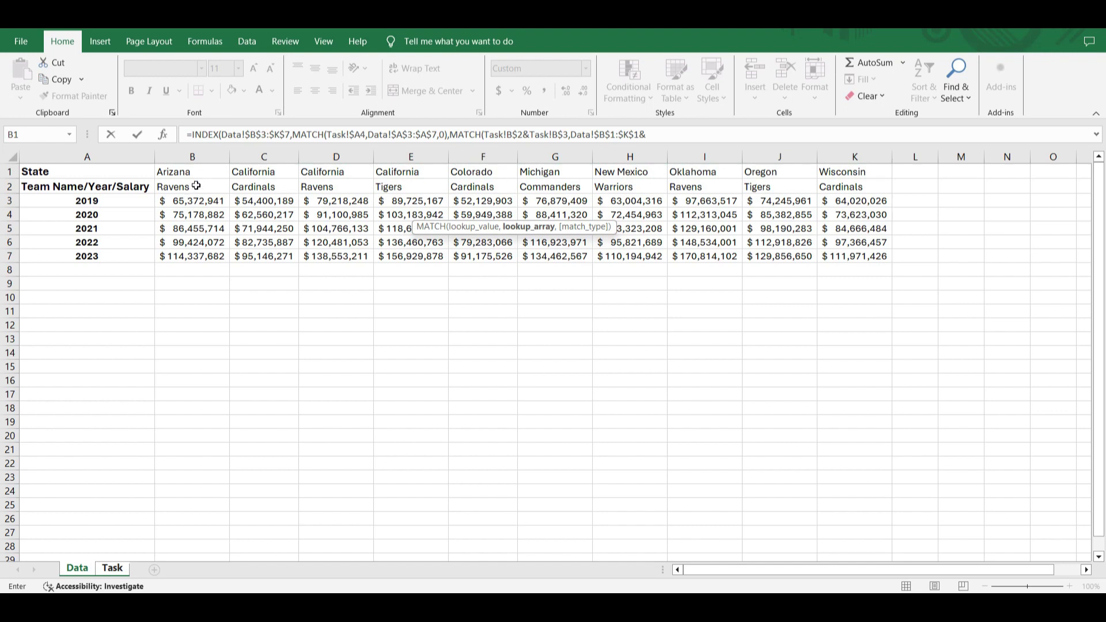
pyautogui.moveTo(197, 186); pyautogui.dragTo(867, 189)
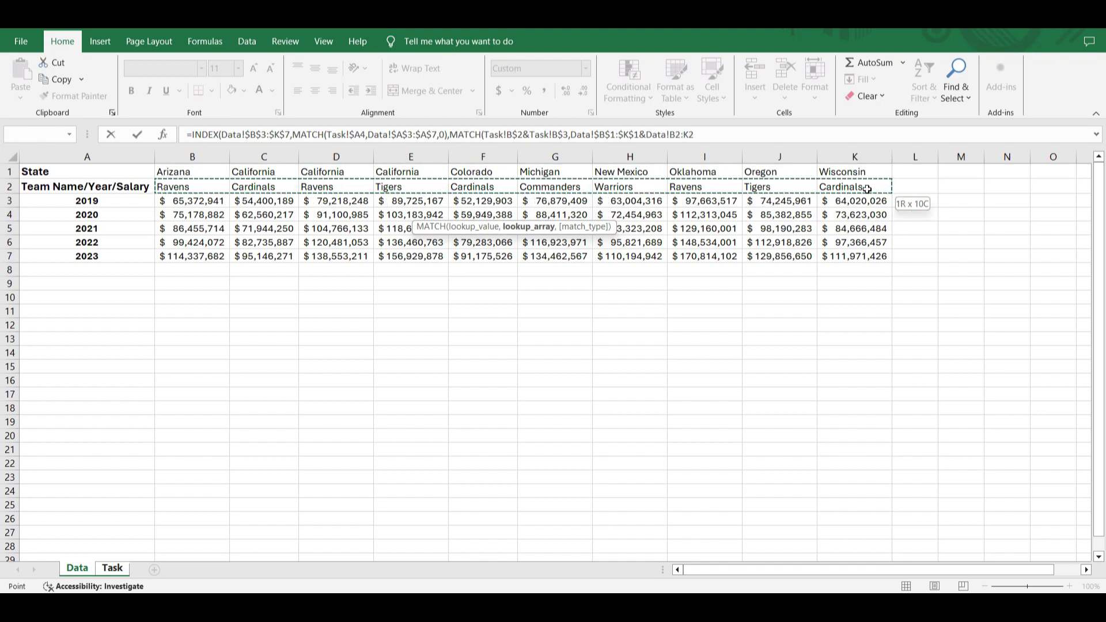
pyautogui.press('F4')
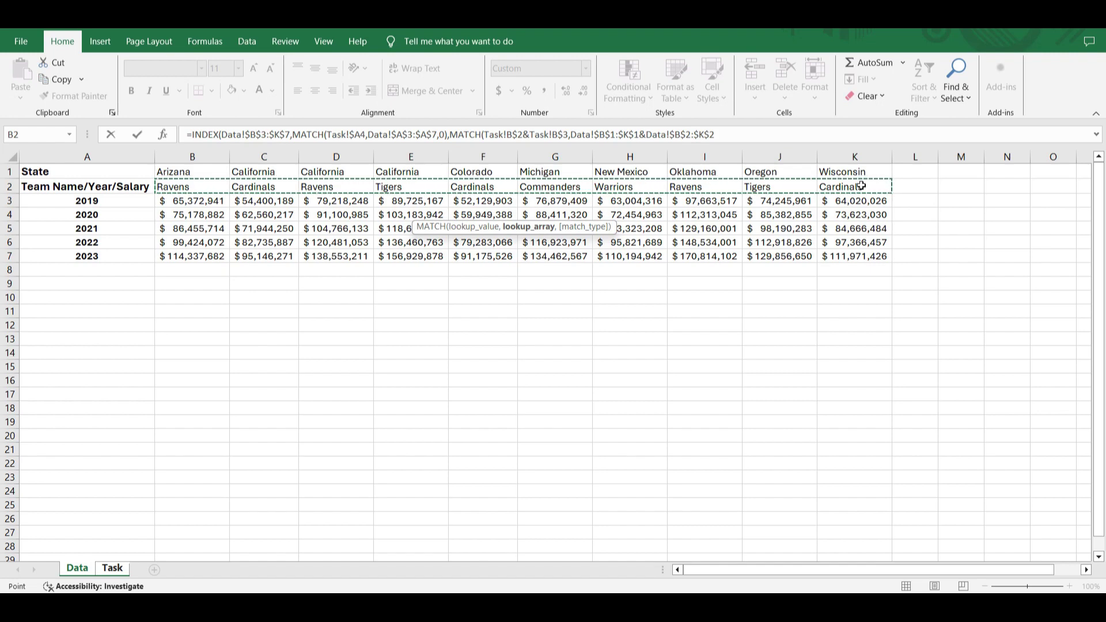
pyautogui.write(',')
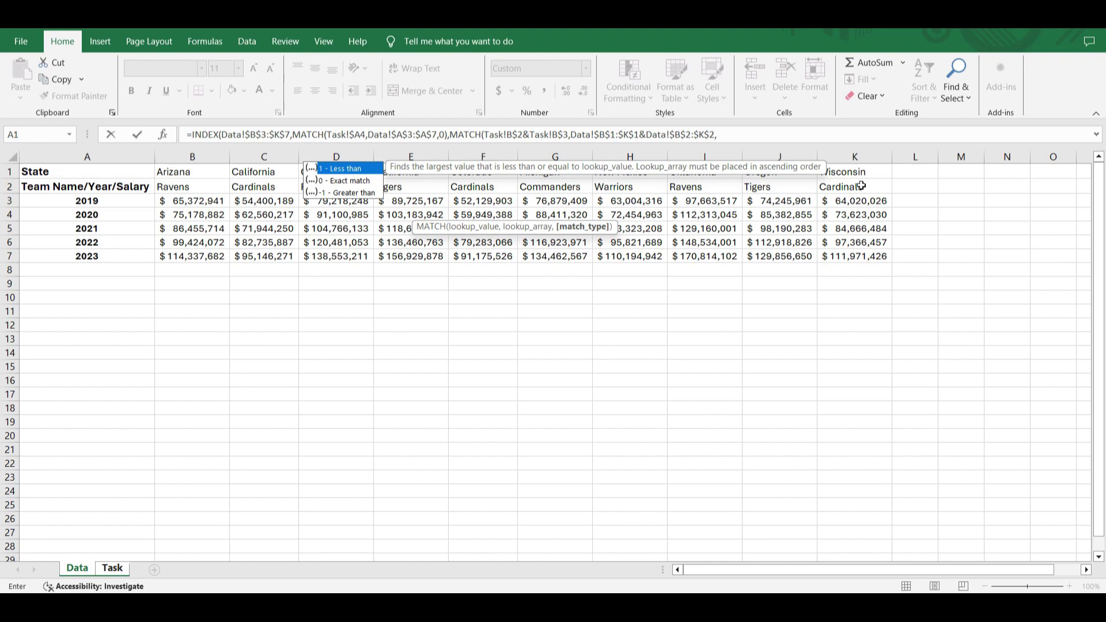
pyautogui.write(')')
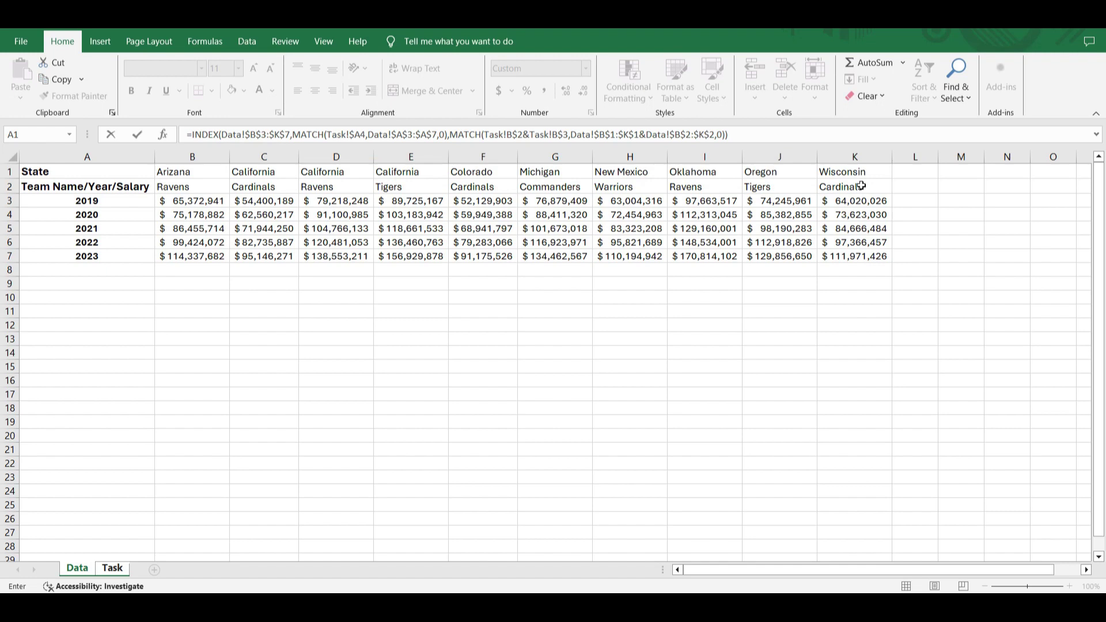
pyautogui.hotkey('ctrl', 'shift', 'Return')
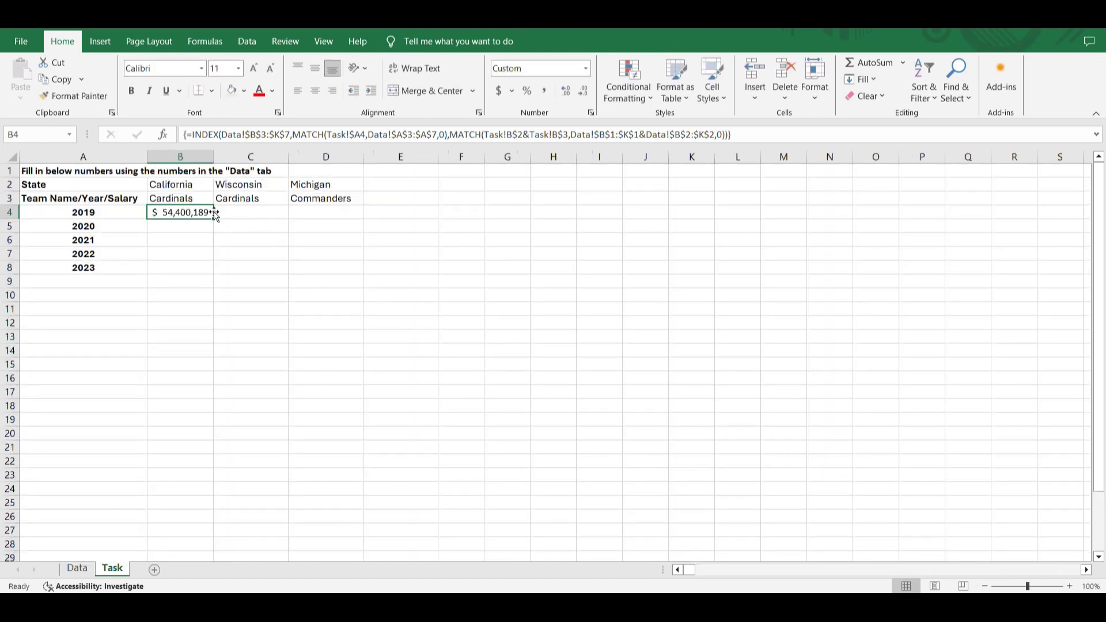
# Fill the array formula from B4 down and across the Task sheet's salary table through D8.
pyautogui.moveTo(214, 217); pyautogui.dragTo(332, 258)
pyautogui.click(219, 281)
pyautogui.click(213, 275)
pyautogui.click(331, 252)
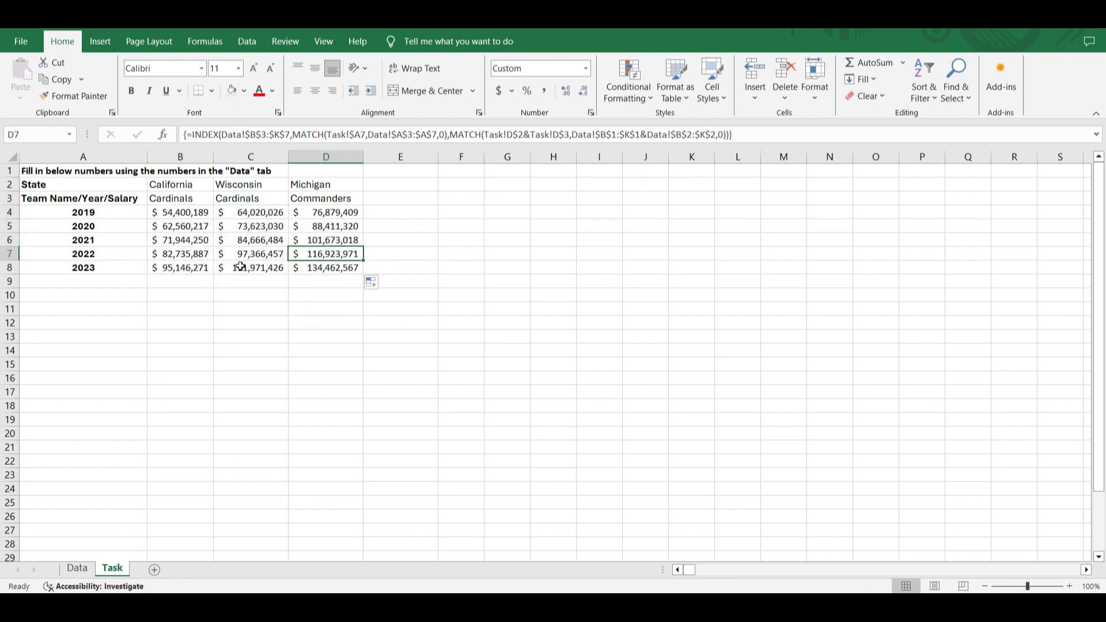
# Highlight the 2021 salary of the Wisconsin Cardinals in cell C6 with yellow fill.
pyautogui.moveTo(88, 220); pyautogui.dragTo(86, 268)
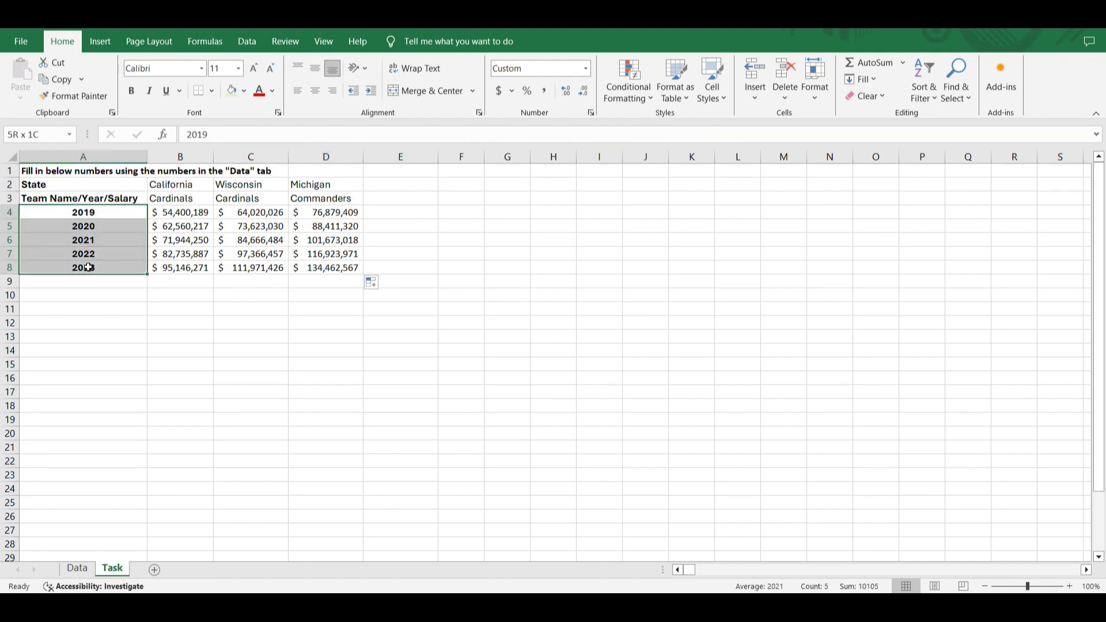
pyautogui.click(225, 228)
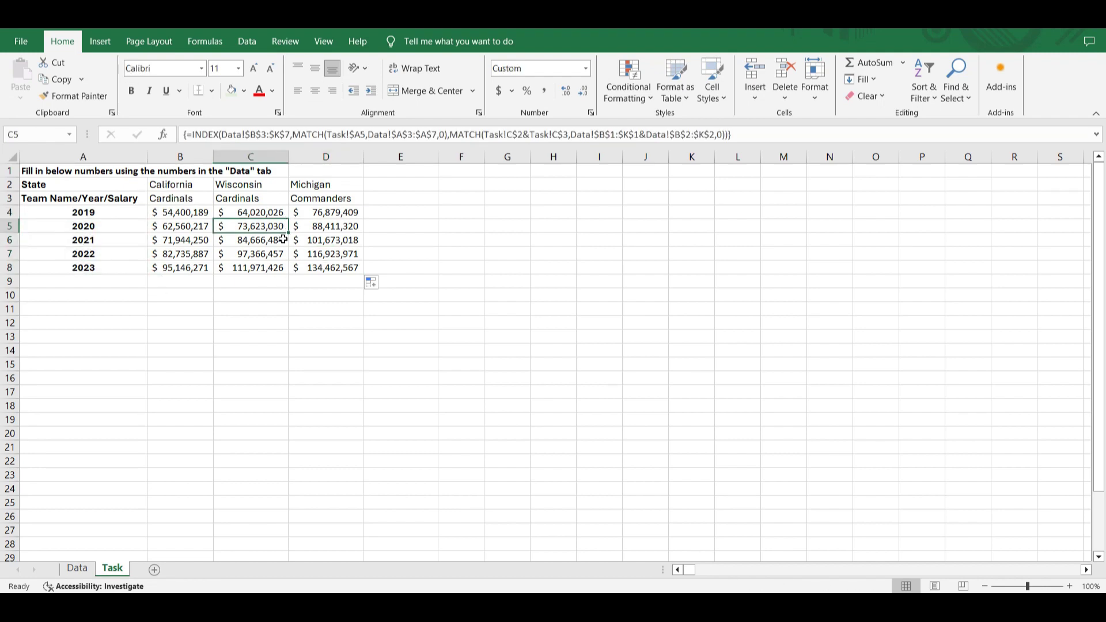
pyautogui.click(283, 240)
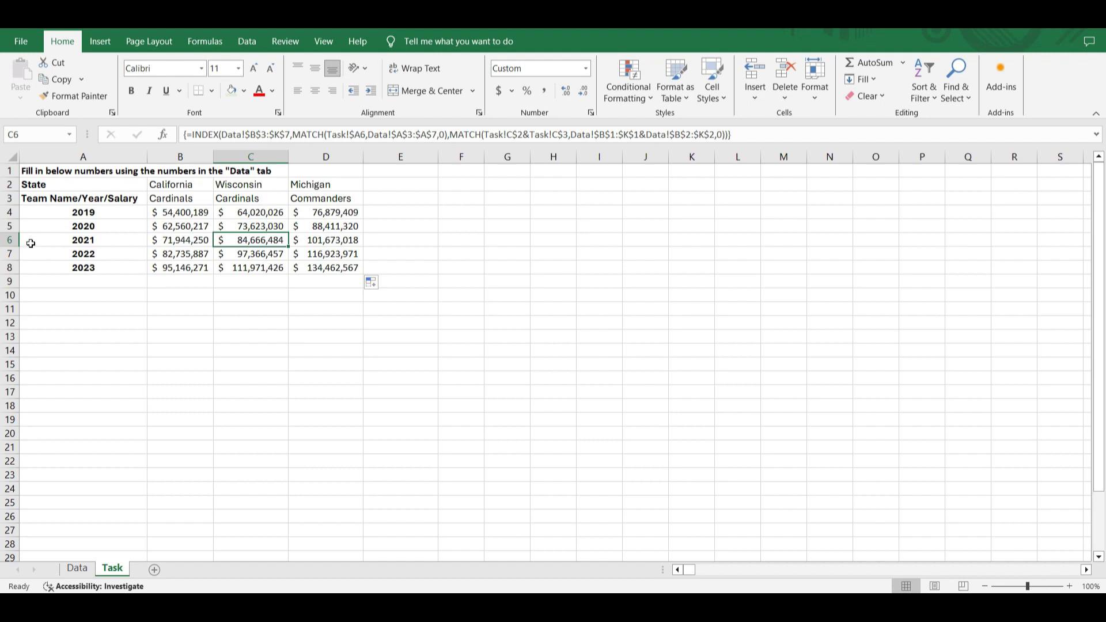
pyautogui.click(244, 91)
pyautogui.click(264, 203)
pyautogui.click(452, 210)
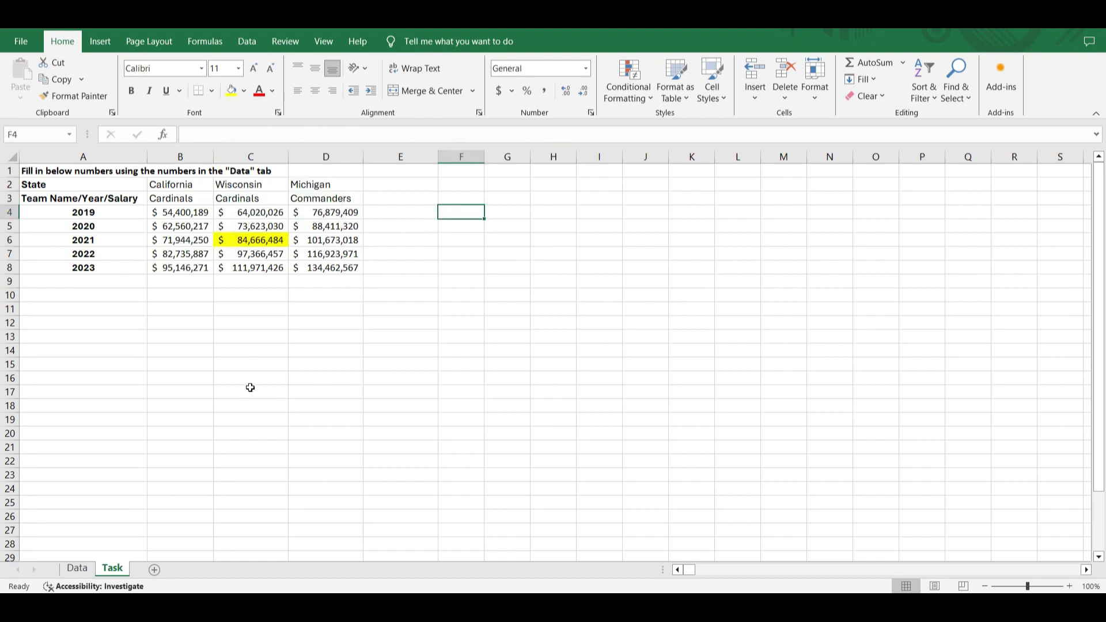
# Highlight the matching 2021 Wisconsin Cardinals salary in cell K5 of the Data sheet in yellow, and return to the Task sheet.
pyautogui.click(88, 570)
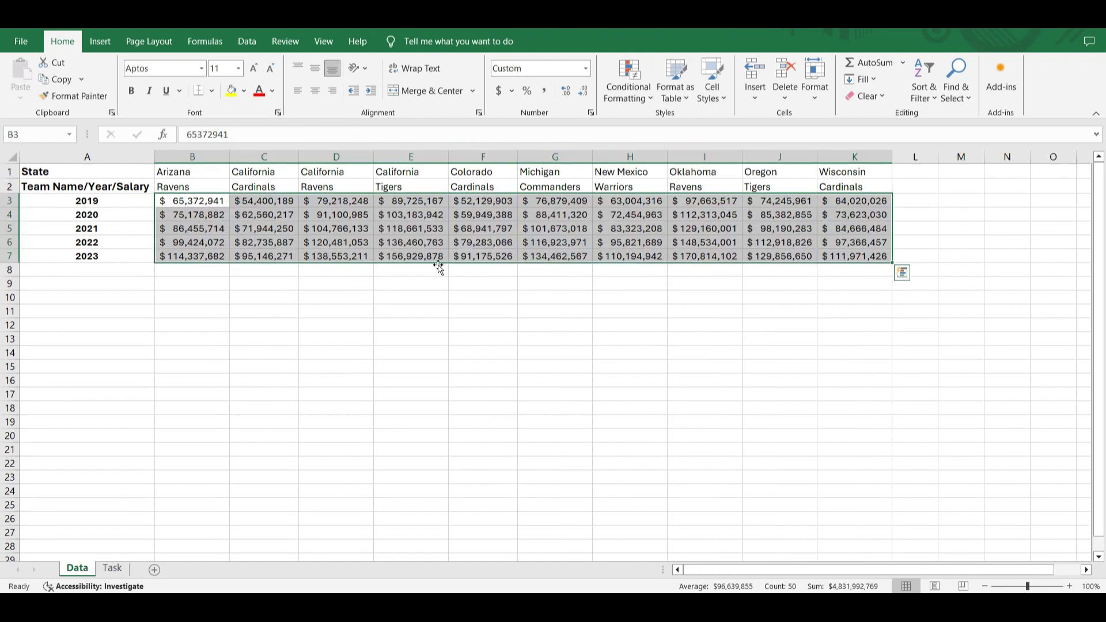
pyautogui.click(845, 173)
pyautogui.moveTo(845, 173); pyautogui.dragTo(847, 187)
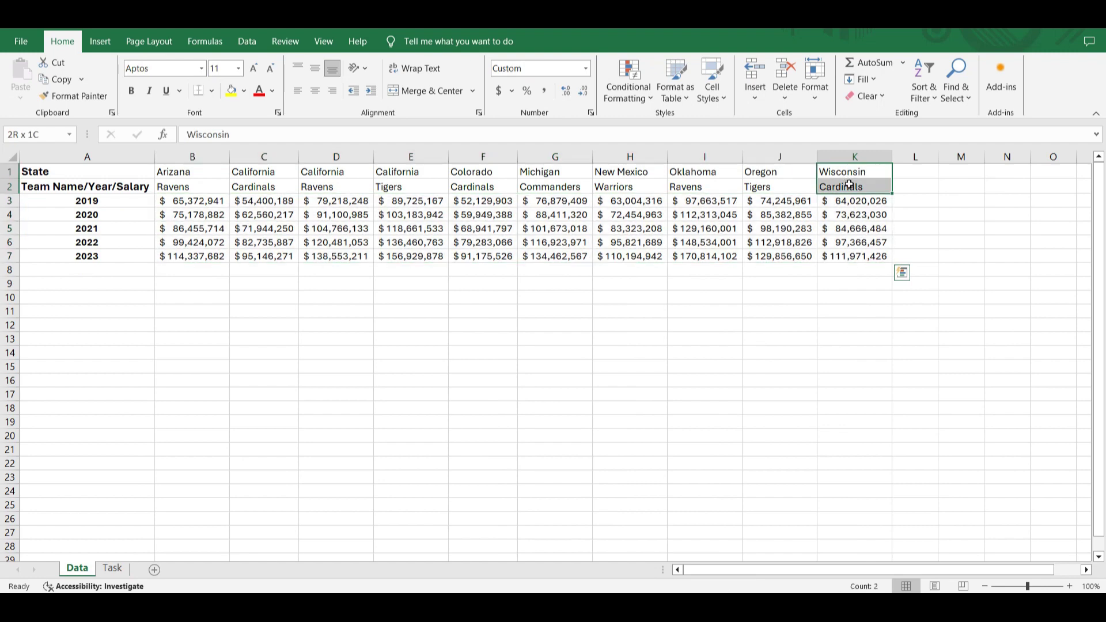
pyautogui.click(3, 228)
pyautogui.click(851, 228)
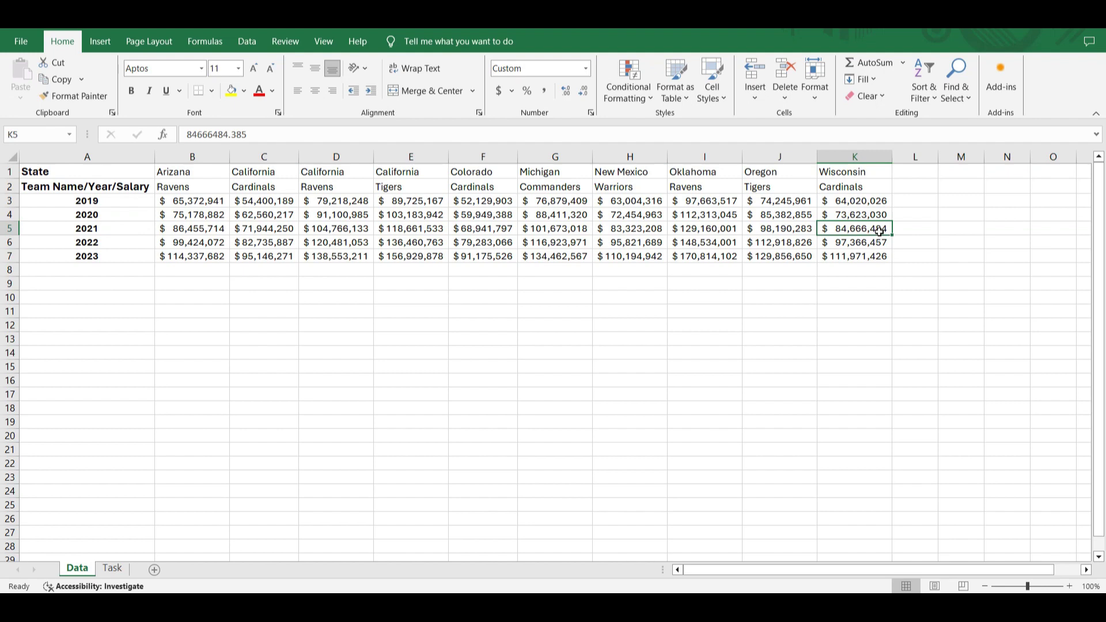
pyautogui.click(231, 91)
pyautogui.click(112, 569)
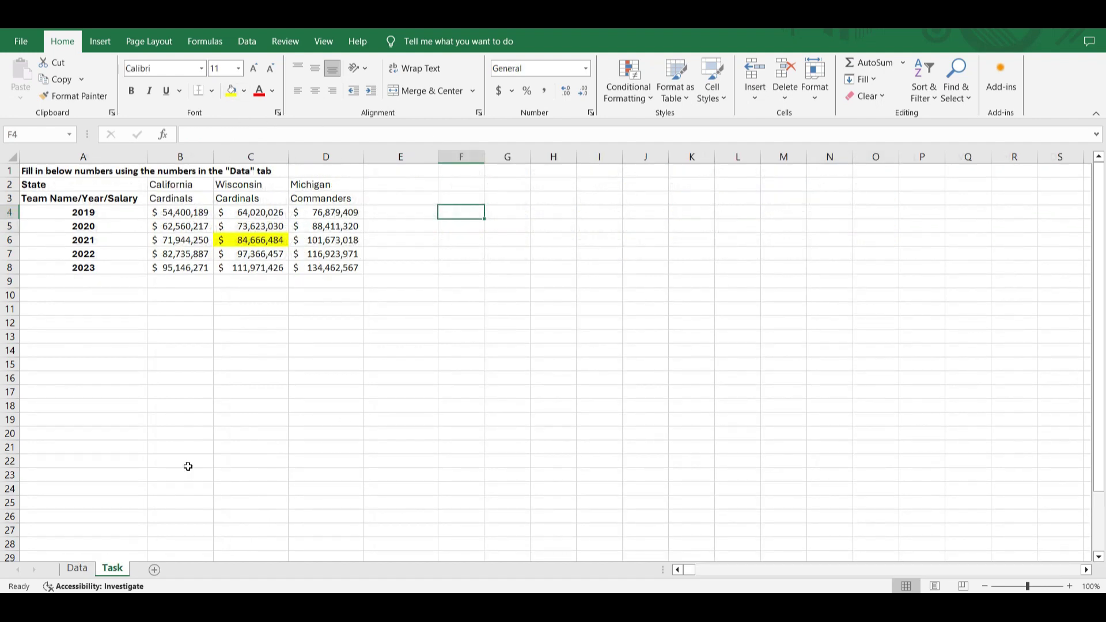